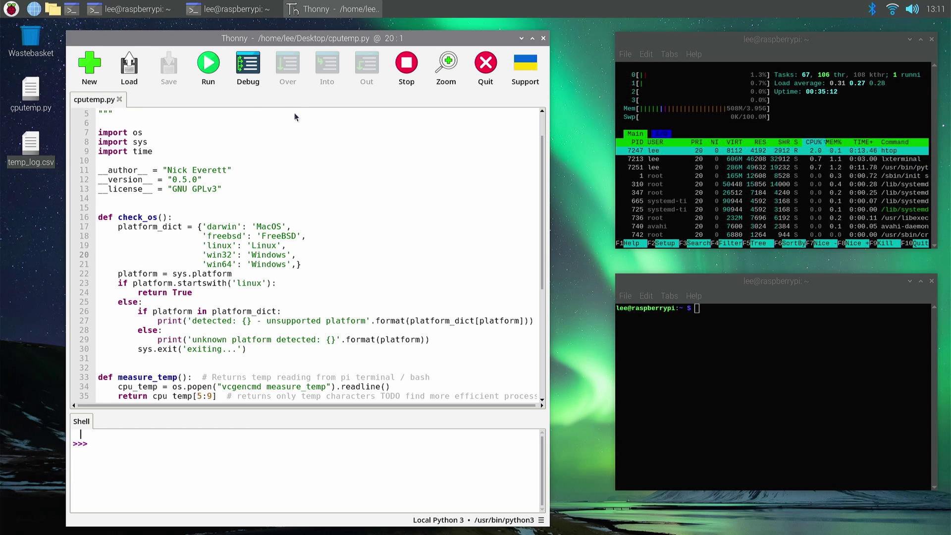
Step: Run cputemp.py in Thonny, stop it after 20 readings, and scroll down to the main while loop
left_click(215, 73)
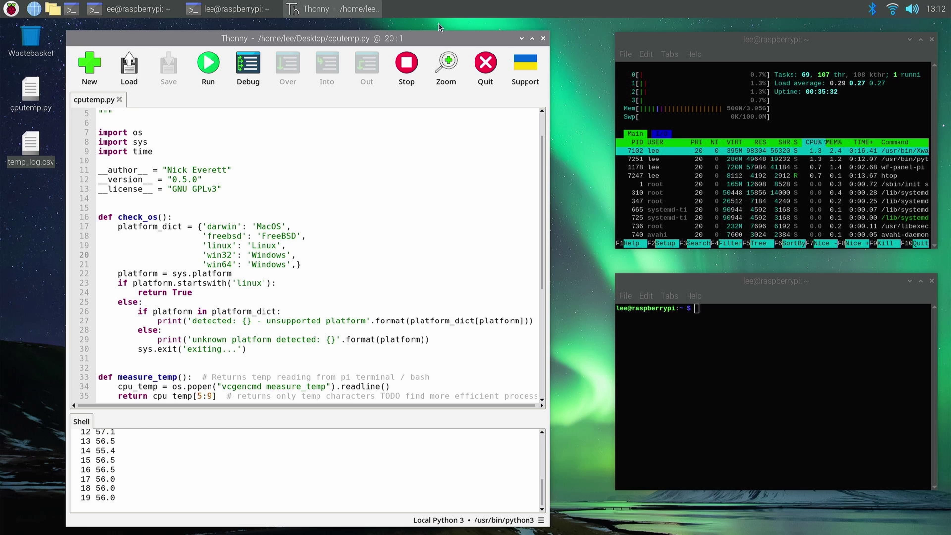
left_click(407, 70)
scroll(419, 294, "down", 4)
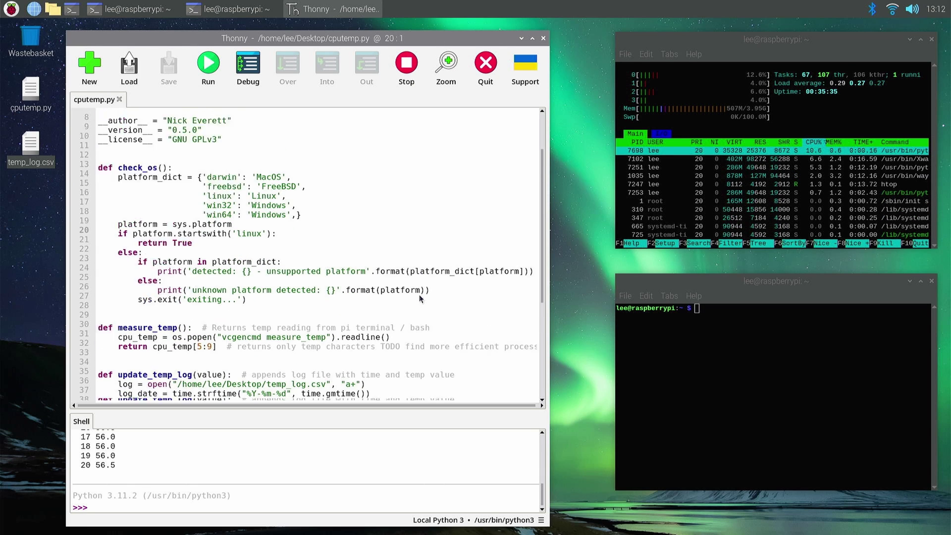
scroll(422, 301, "down", 3)
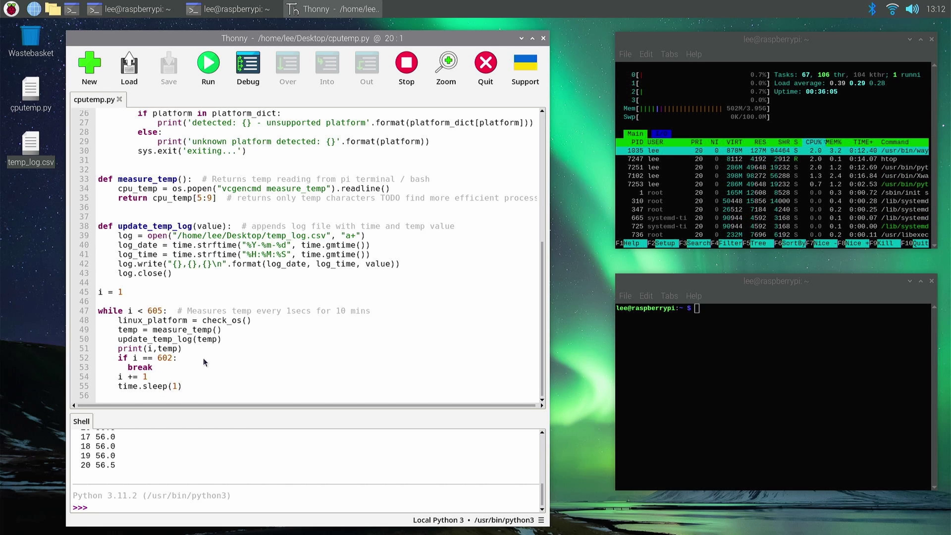
Step: Open temp_log.csv in Mousepad, delete all the logged readings, and save the empty file
right_click(25, 166)
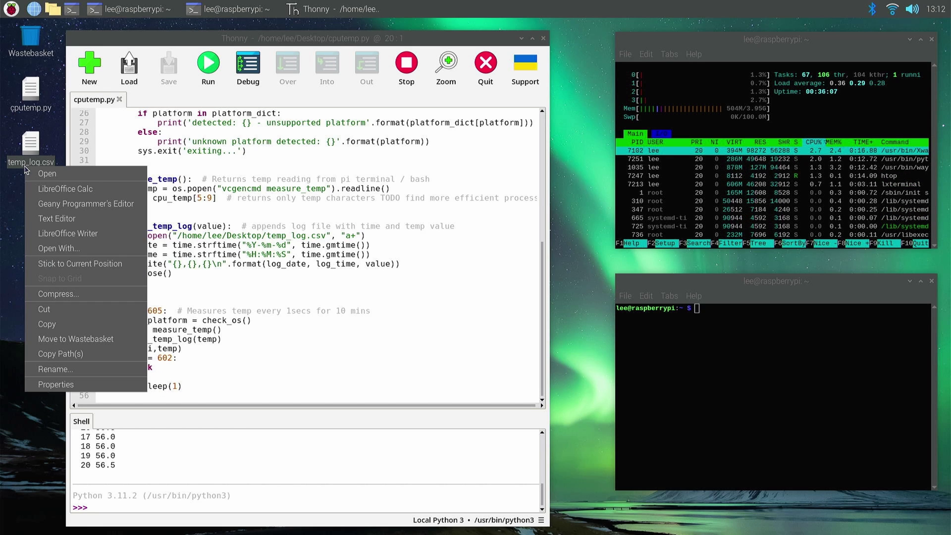
left_click(109, 218)
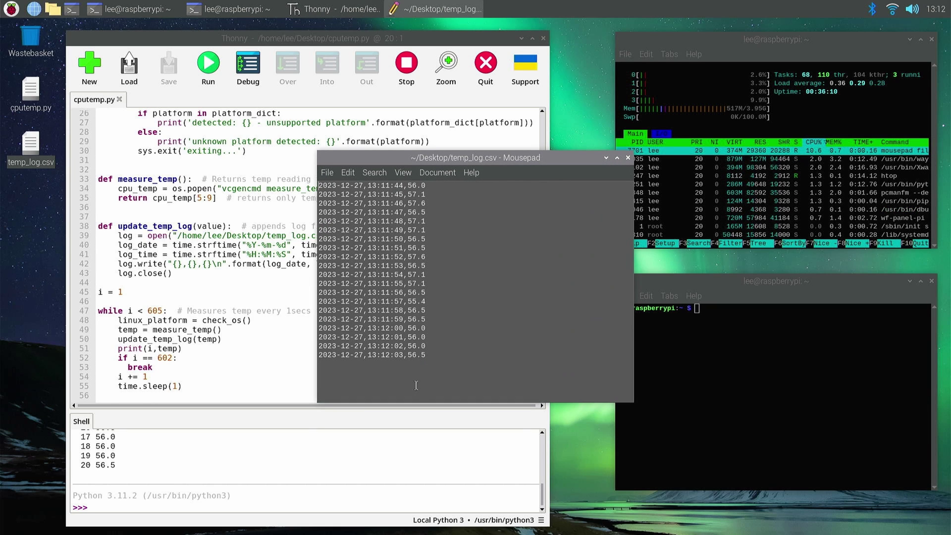
left_click_drag(432, 362, 227, 171)
key("Delete")
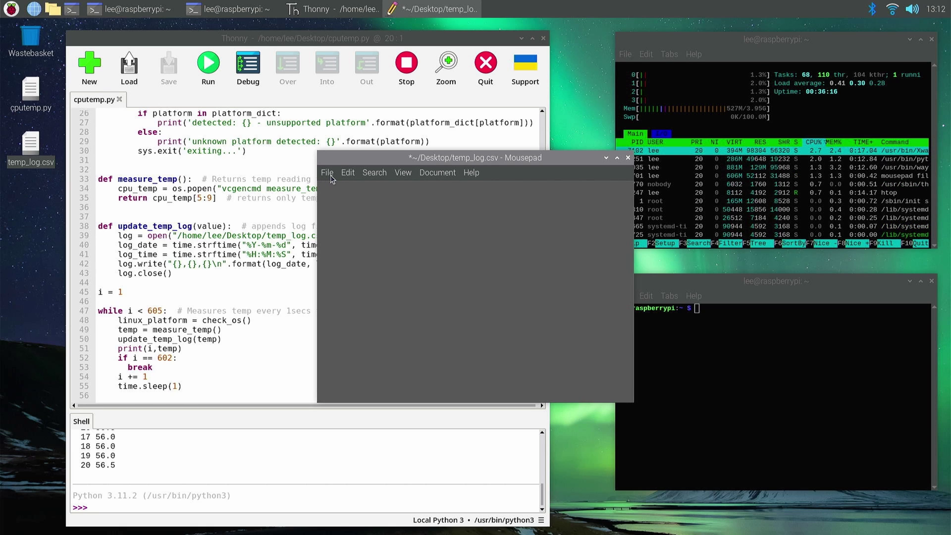
left_click(328, 174)
left_click(362, 262)
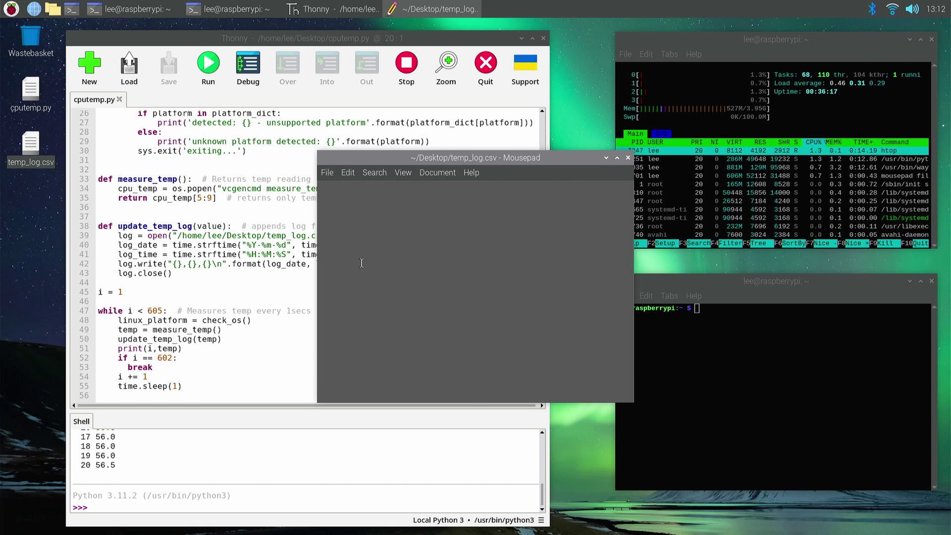
Step: Close Mousepad so the /home/lee folder with COOLING RESULTS.ods and temp_log CSVs shows
left_click(627, 159)
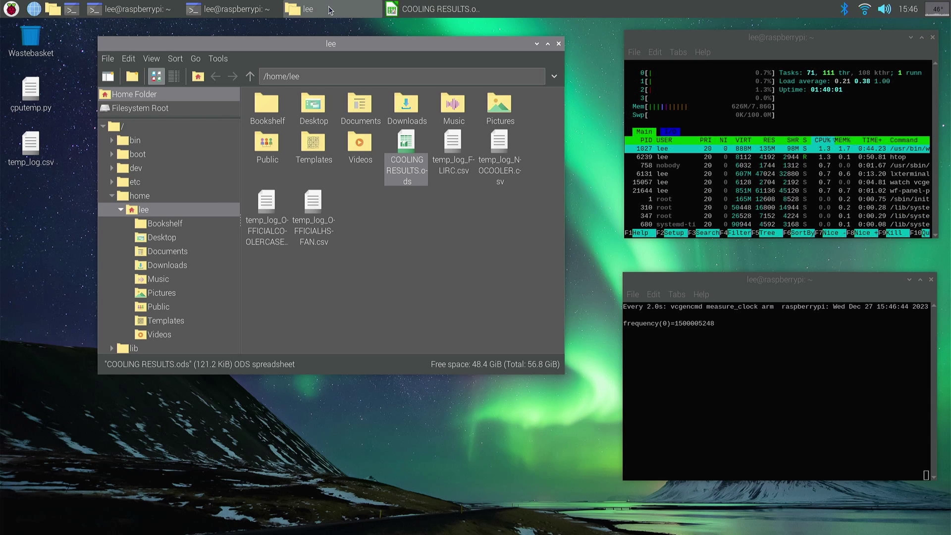
Step: Bring COOLING RESULTS.ods forward from the taskbar, showing the NO COOLER chart and 85.49740519 average
left_click(412, 10)
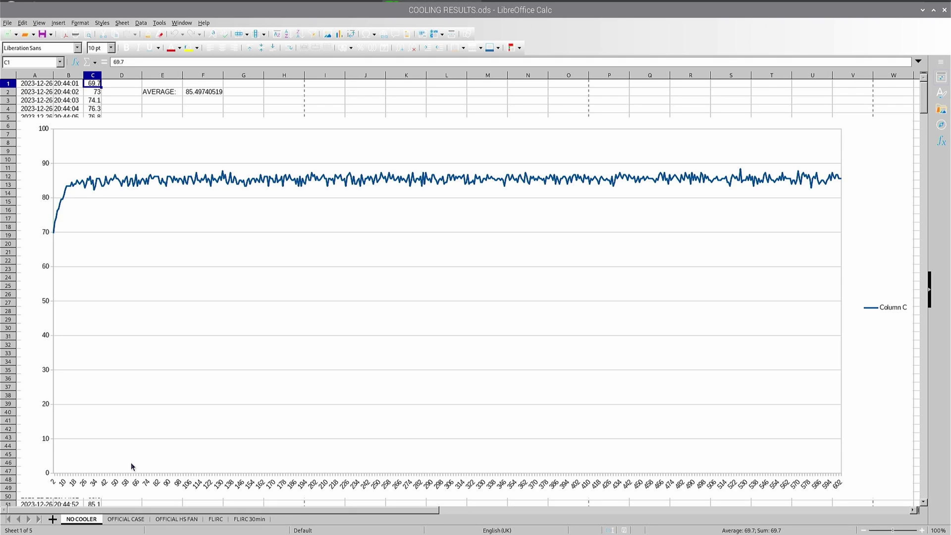
Step: View the OFFICIAL CASE sheet, then the OFFICIAL HS FAN sheet with its 60.6491018 average
left_click(116, 521)
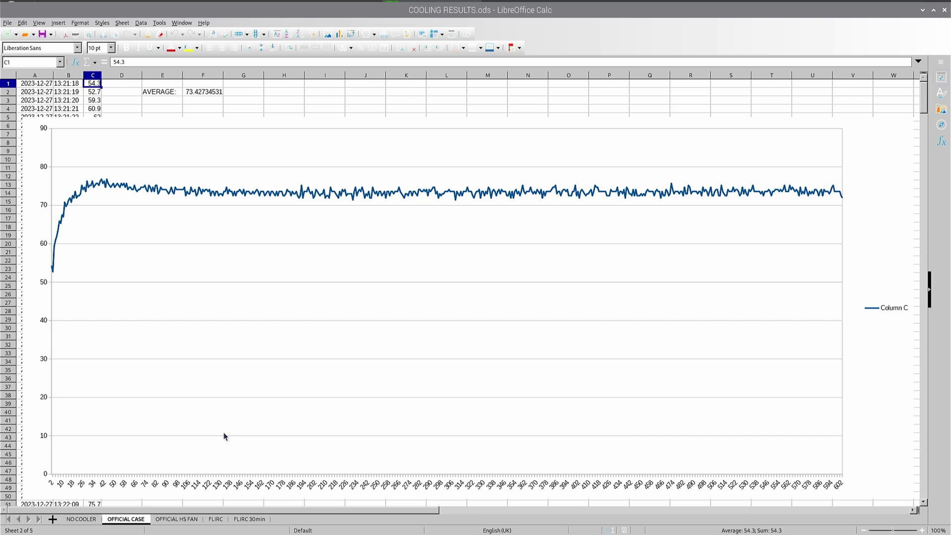
left_click(169, 519)
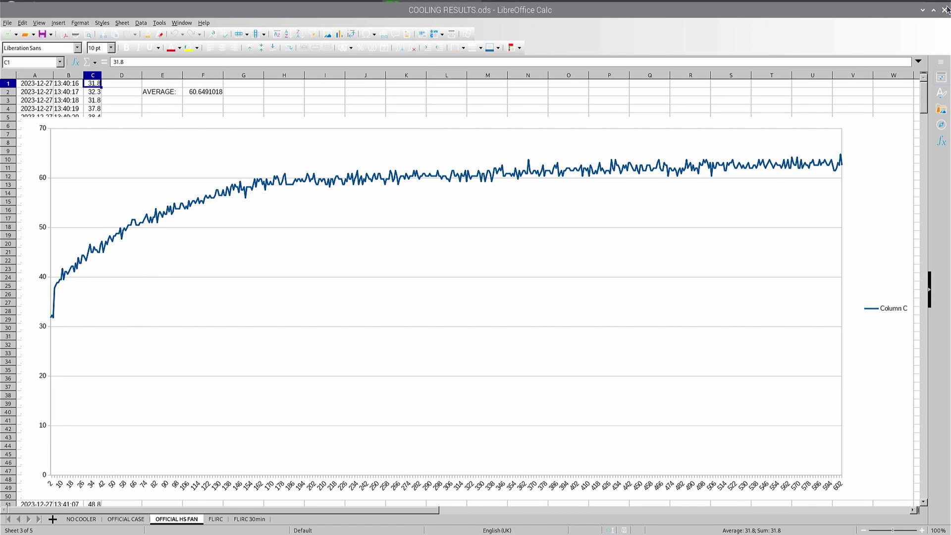
Step: Minimize Calc, launch Chromium and search for 'raspberry pi active cooler'
left_click(924, 11)
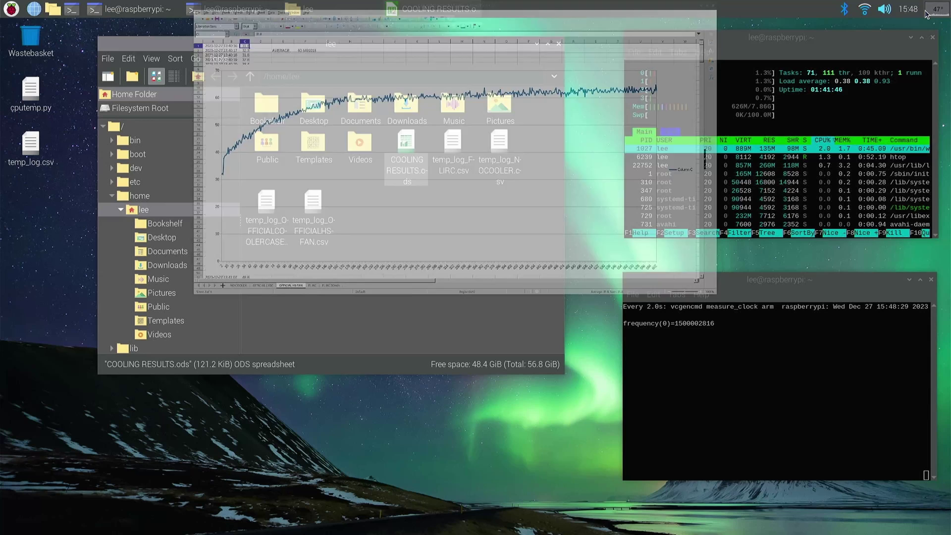
left_click(34, 9)
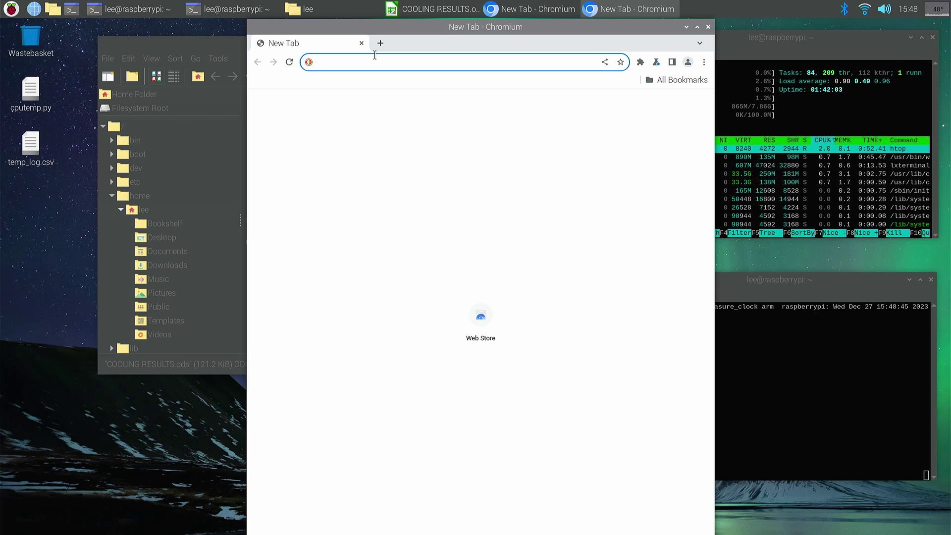
type("ras")
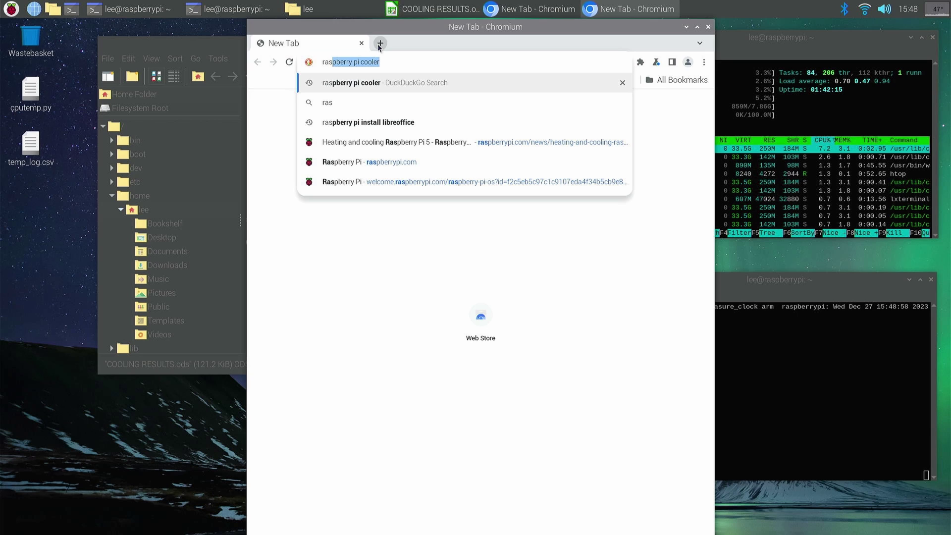
type("pberry pi actuii")
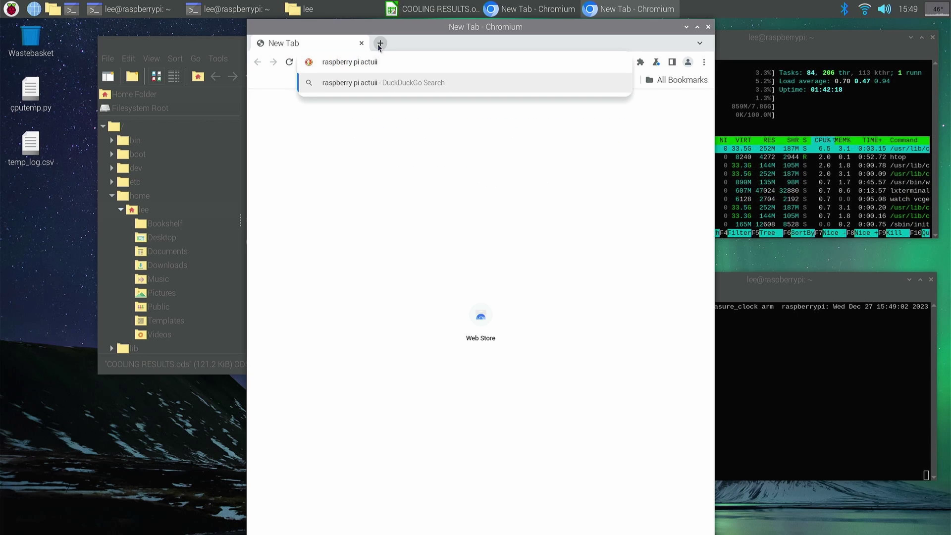
key("BackSpace")
key("BackSpace")
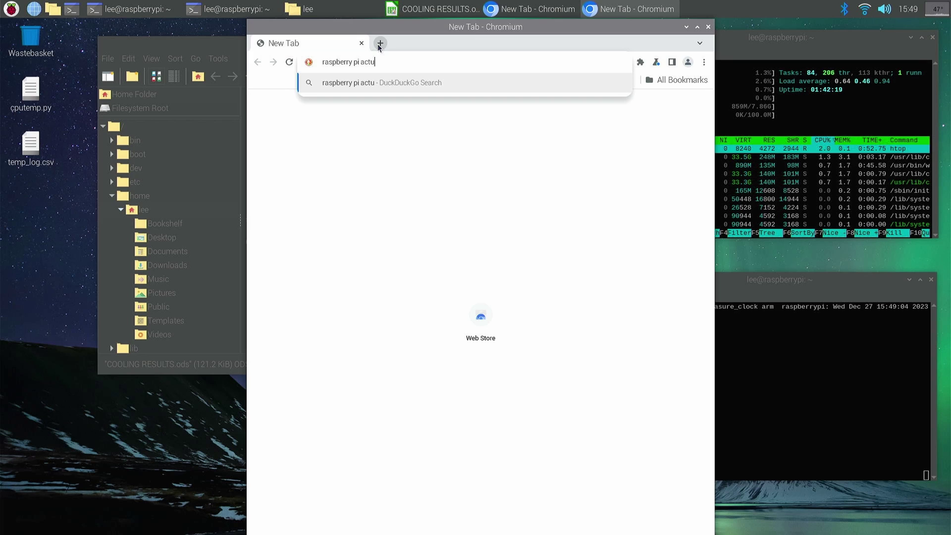
key("BackSpace")
type("ive ")
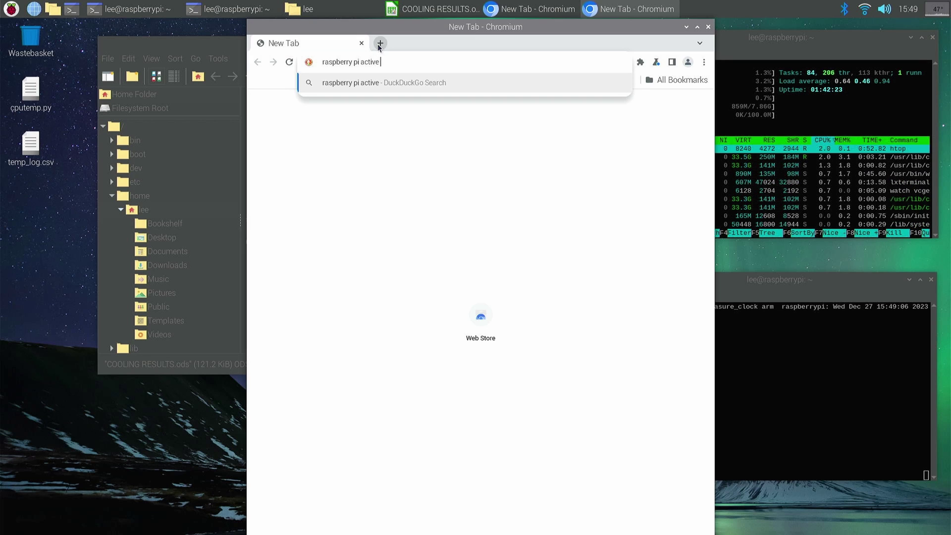
type("cooler")
key("Return")
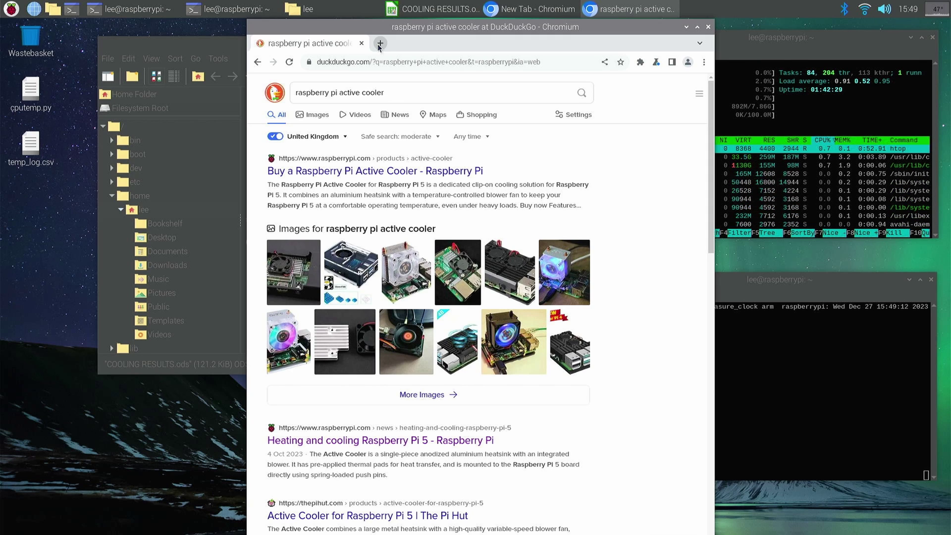
Step: Open the official raspberrypi.com Active Cooler product page and maximize the browser window
left_click(405, 174)
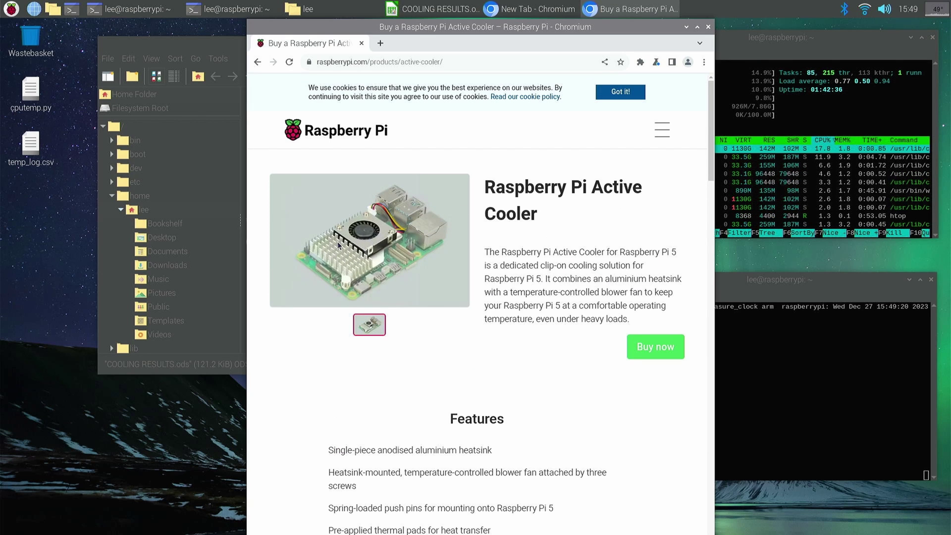
left_click(696, 27)
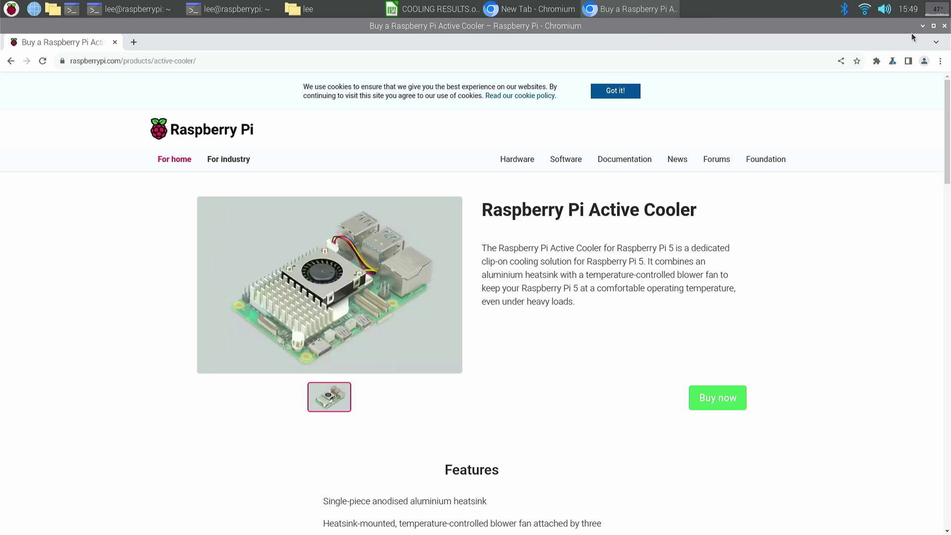
Step: Minimize Chromium and return to COOLING RESULTS.ods showing the OFFICIAL HS FAN chart
left_click(922, 27)
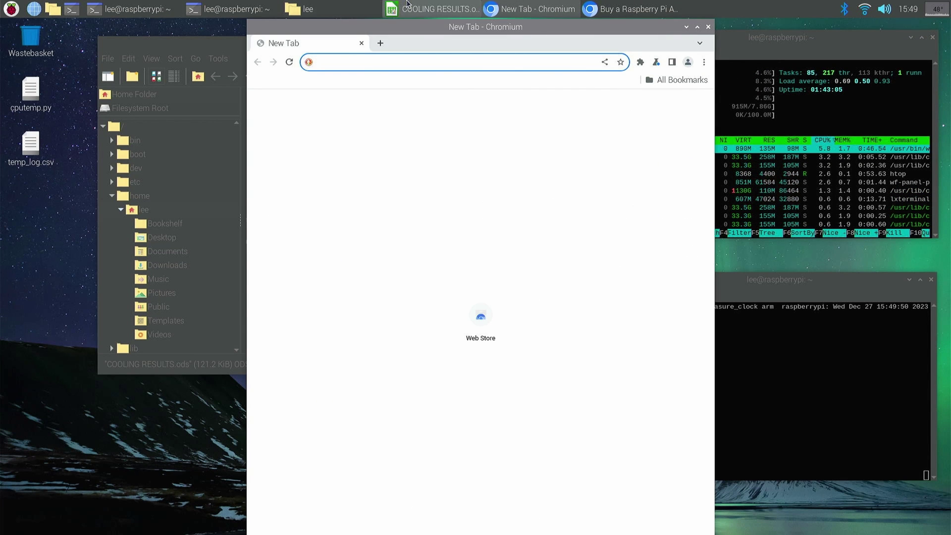
left_click(403, 9)
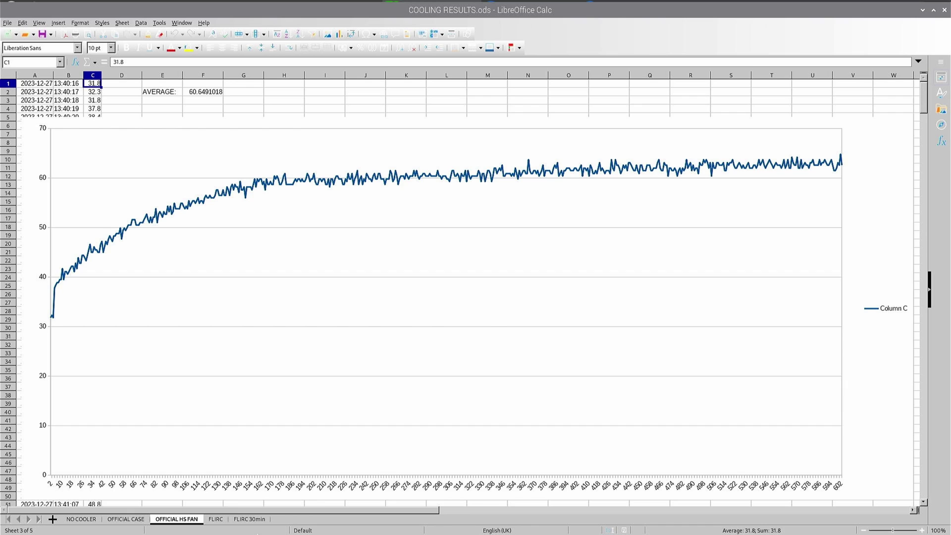
Step: Switch to the FLIRC sheet, whose chart climbs from about 31 to 63 with a 56.00838323 average
left_click(222, 519)
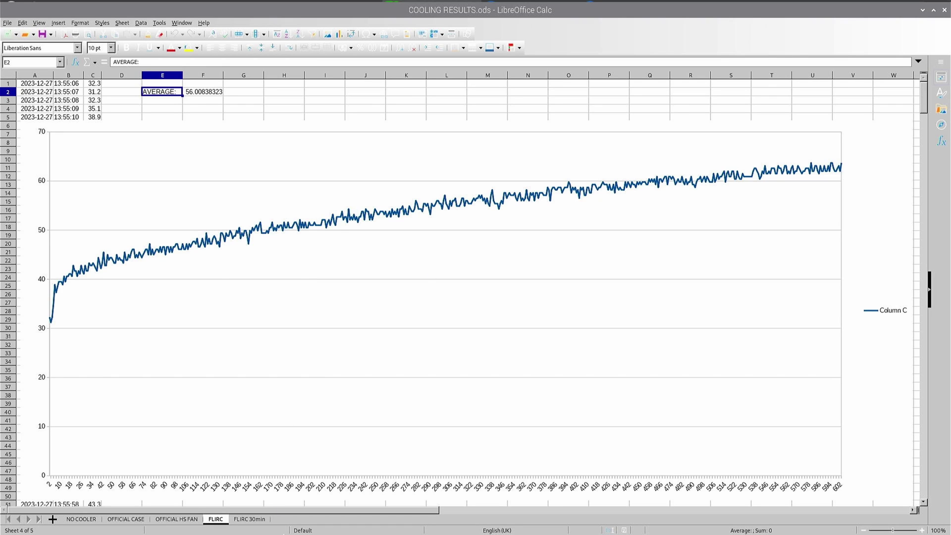
Step: Switch to the FLIRC 30min sheet, whose chart rises from about 48 to 78 with a 72.22792475 average
left_click(259, 518)
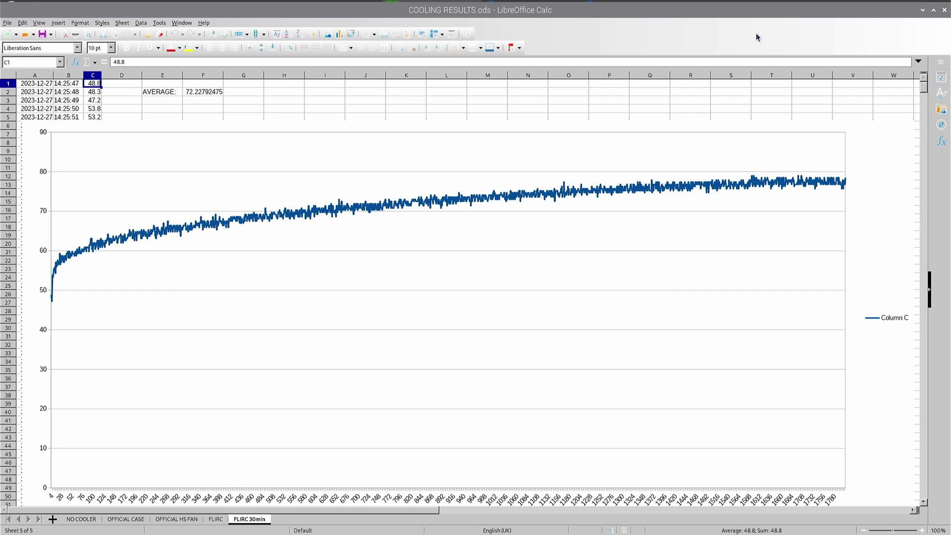
Step: Minimize the LibreOffice Calc spreadsheet and the empty Chromium browser window
left_click(922, 10)
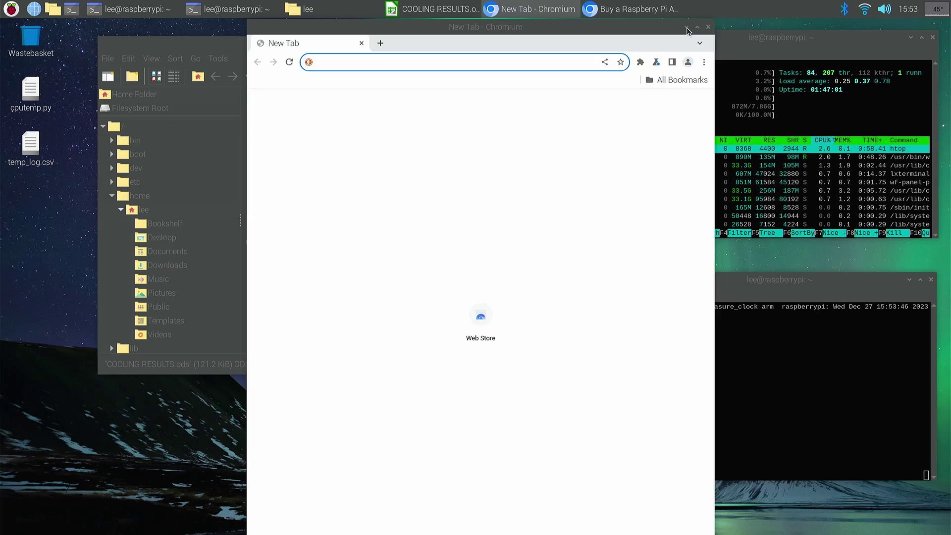
left_click(685, 26)
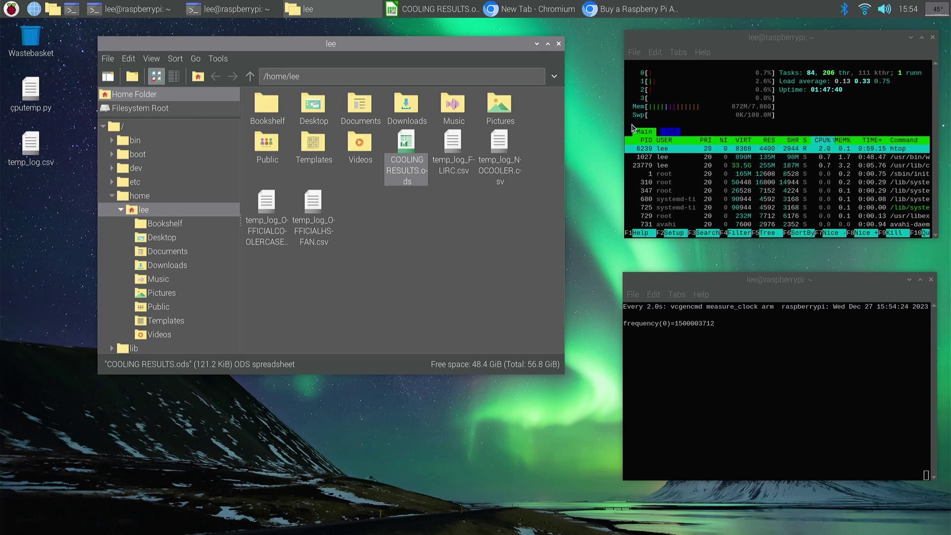
Step: Close the home folder window, leaving the htop and ARM clock-watch terminals
left_click(558, 44)
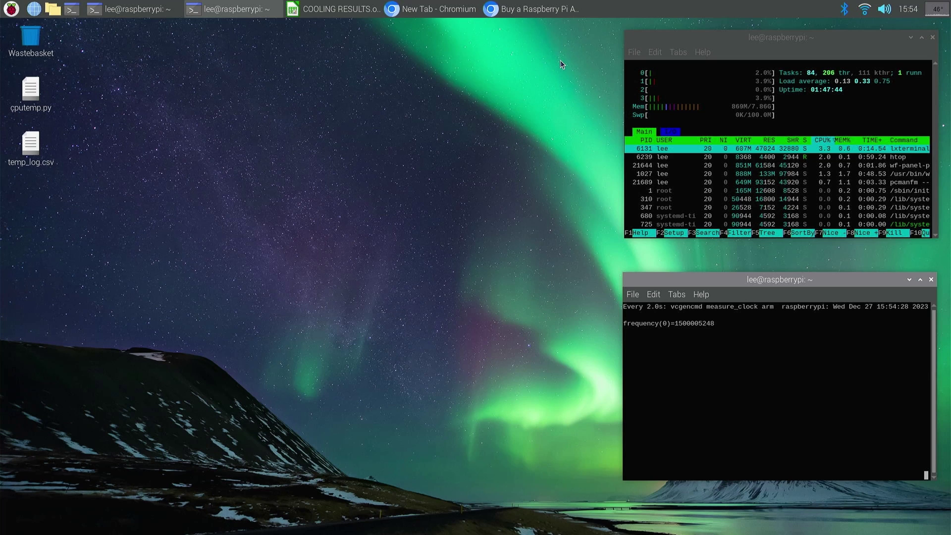